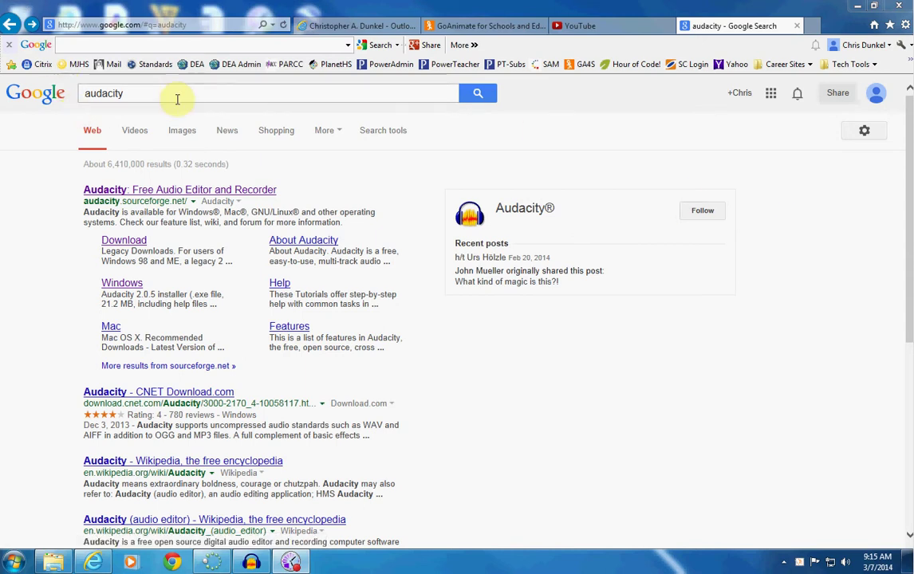
Navigate from the Audacity download page to the Windows LAME MP3 encoder installation FAQ.
{"action": "left_click", "coordinate": [118, 244]}
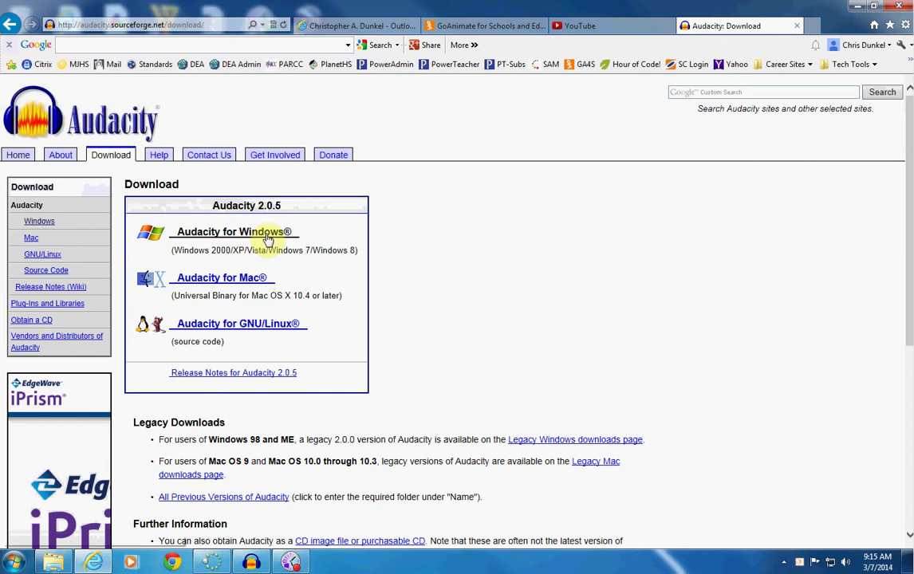
{"action": "left_click", "coordinate": [262, 234]}
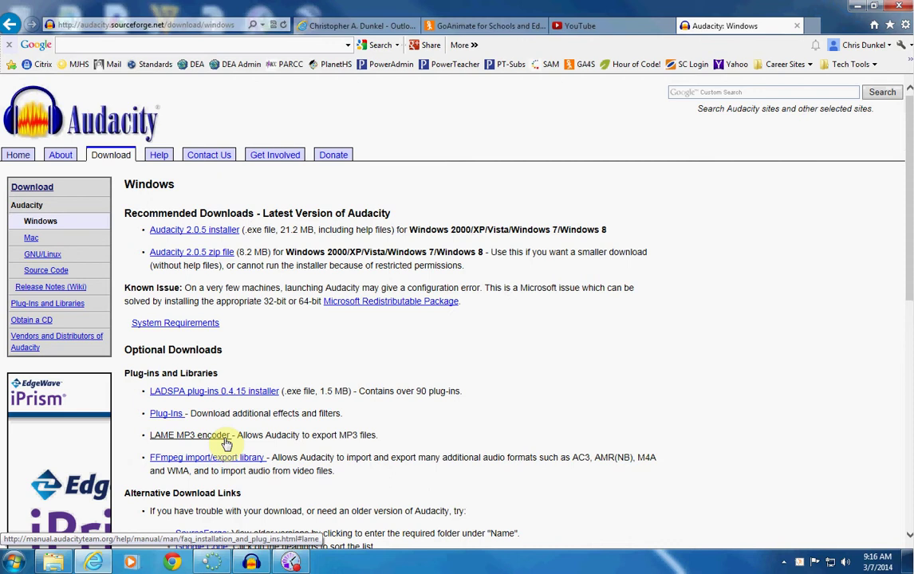
{"action": "left_click", "coordinate": [226, 444]}
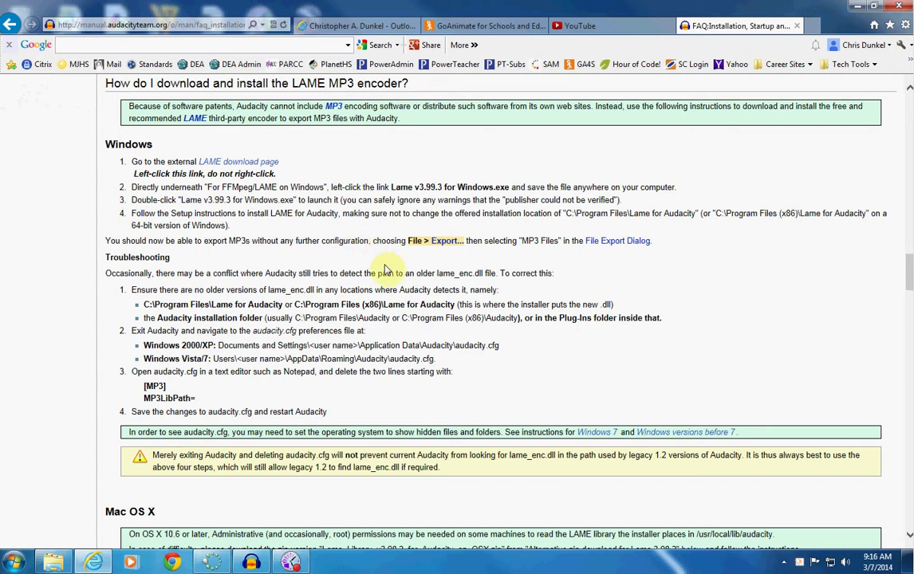
Bring Audacity forward and open 'full audio first take' as a stereo track.
{"action": "left_click", "coordinate": [252, 562]}
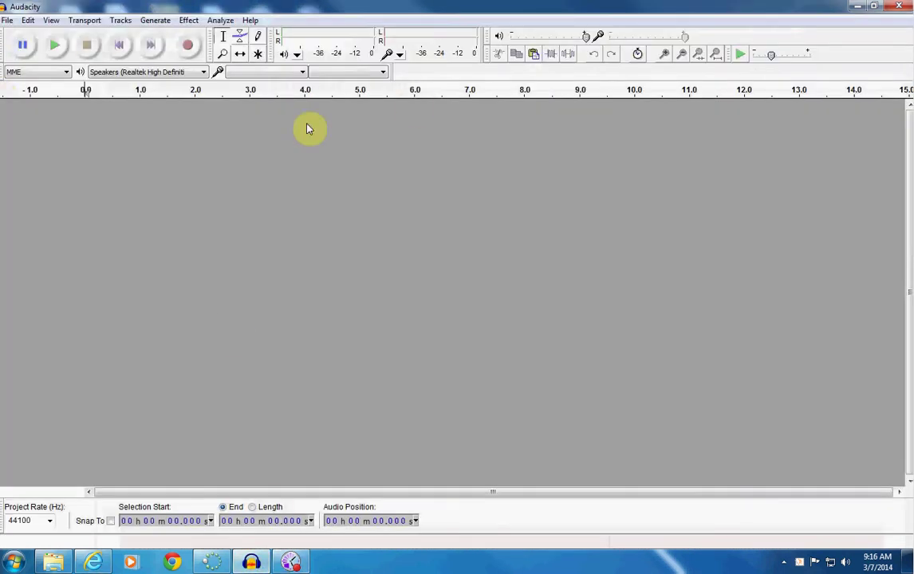
{"action": "left_click", "coordinate": [6, 20]}
{"action": "left_click", "coordinate": [30, 50]}
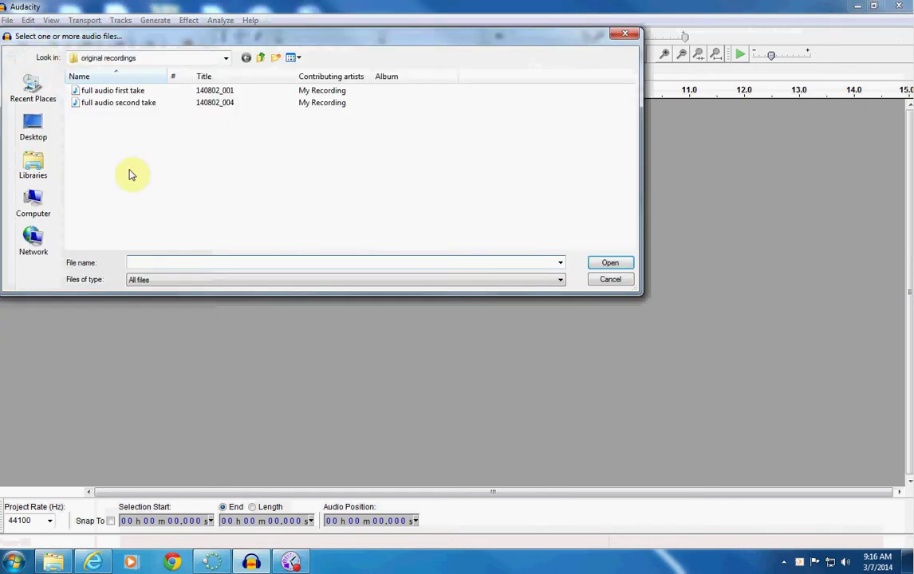
{"action": "double_click", "coordinate": [119, 91]}
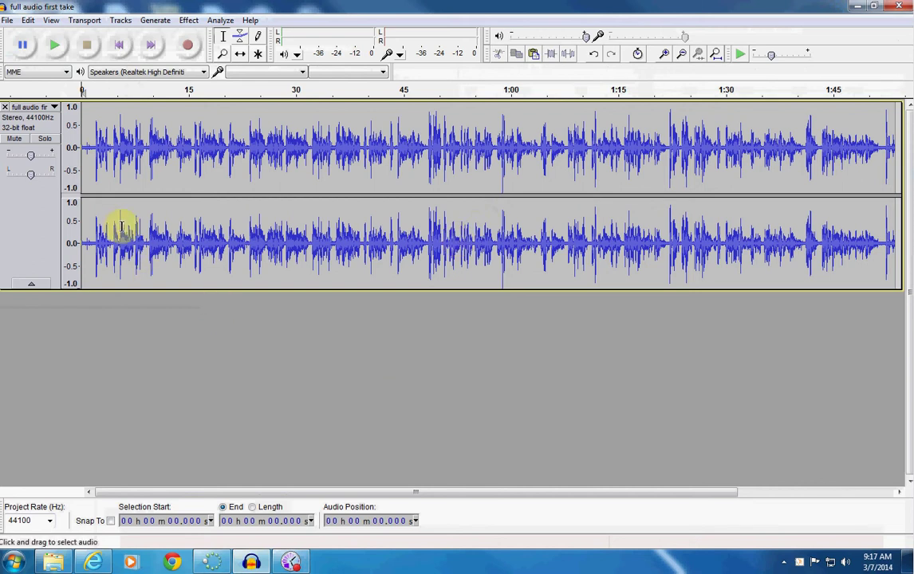
Play the take, delete its first 1.5 seconds, and select the first line (0–2.672 s).
{"action": "left_click", "coordinate": [56, 48]}
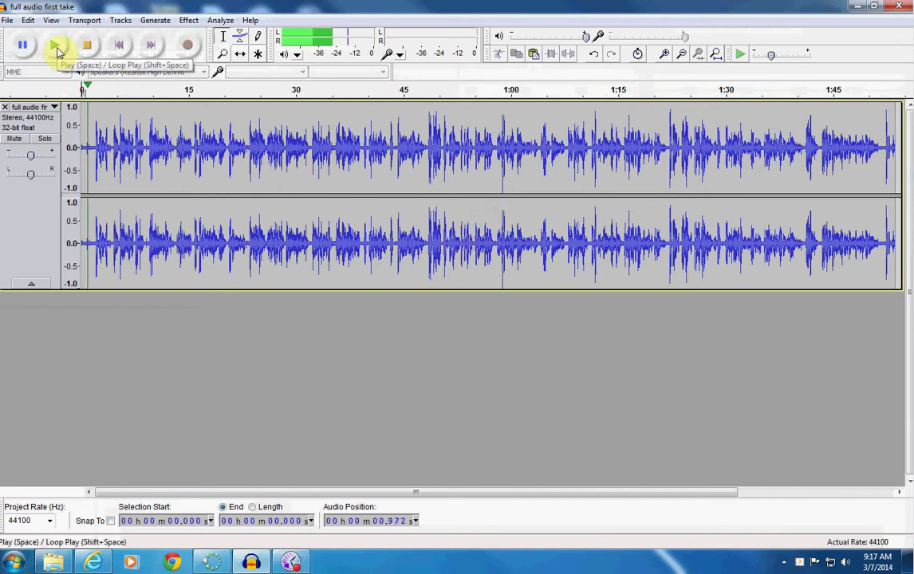
{"action": "left_click", "coordinate": [87, 45]}
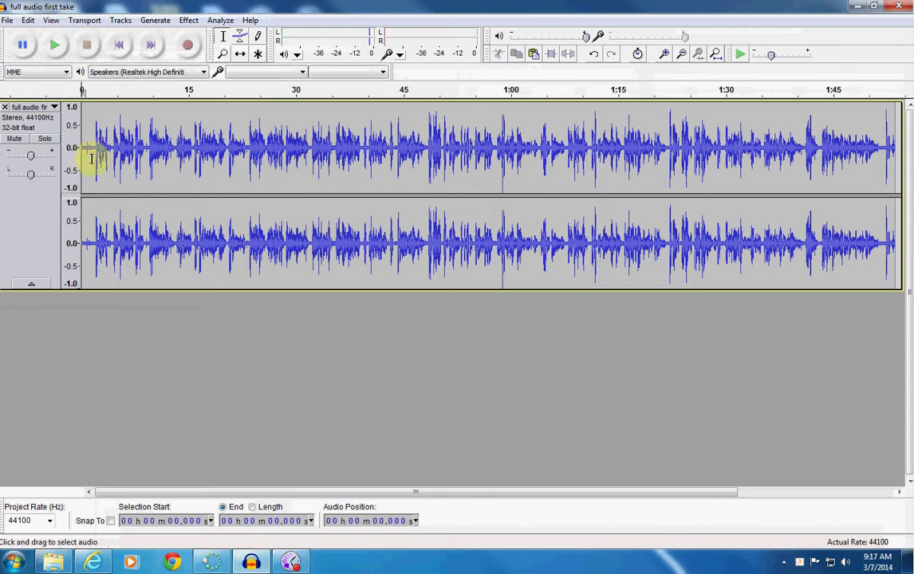
{"action": "left_click_drag", "start_coordinate": [92, 159], "coordinate": [71, 153]}
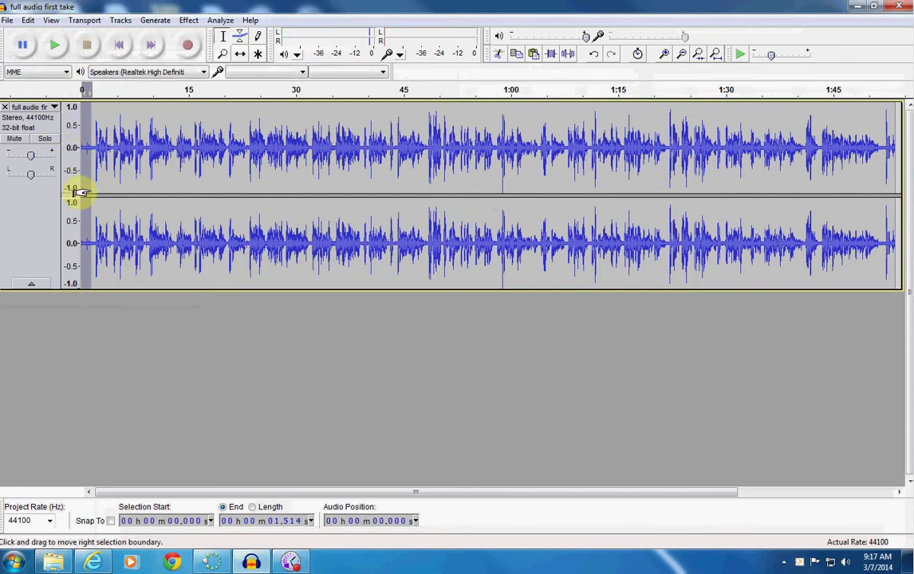
{"action": "key", "text": "Delete"}
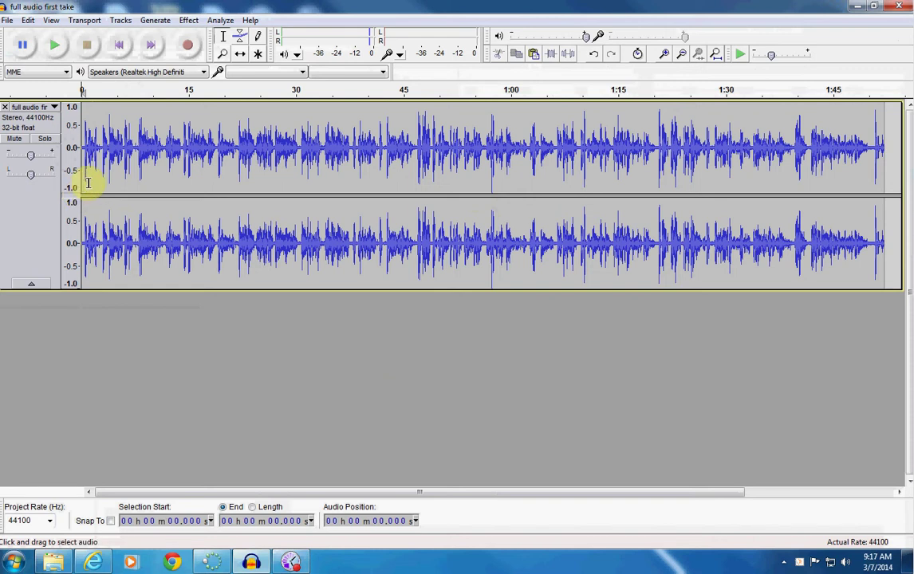
{"action": "left_click", "coordinate": [100, 170]}
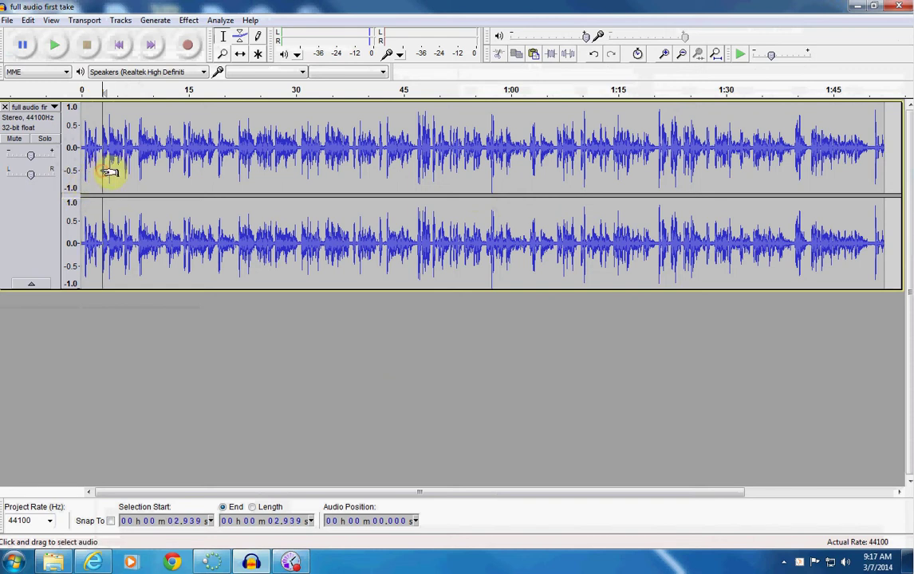
{"action": "left_click_drag", "start_coordinate": [100, 170], "coordinate": [72, 170]}
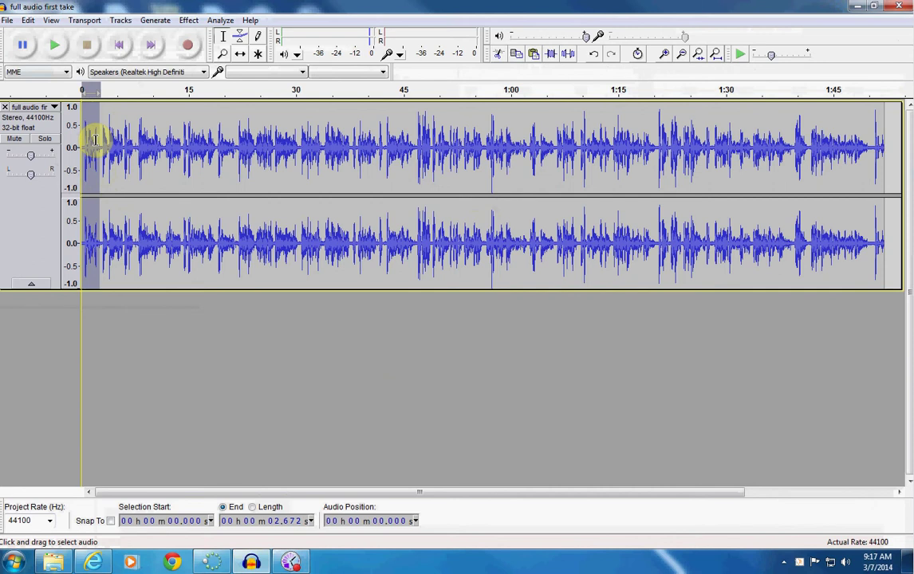
Paste the 2.672-second first line into a new empty project, play it, and deselect.
{"action": "left_click", "coordinate": [7, 20]}
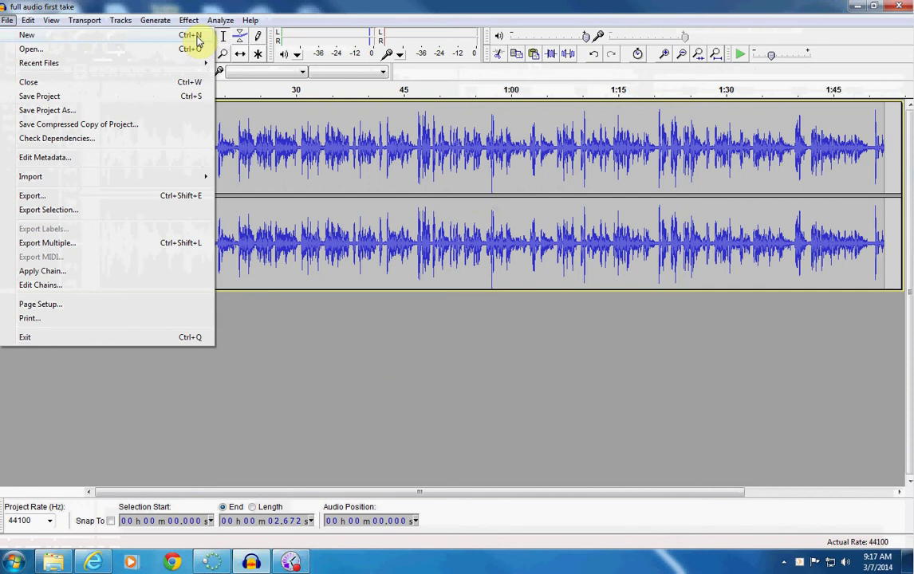
{"action": "left_click", "coordinate": [74, 36]}
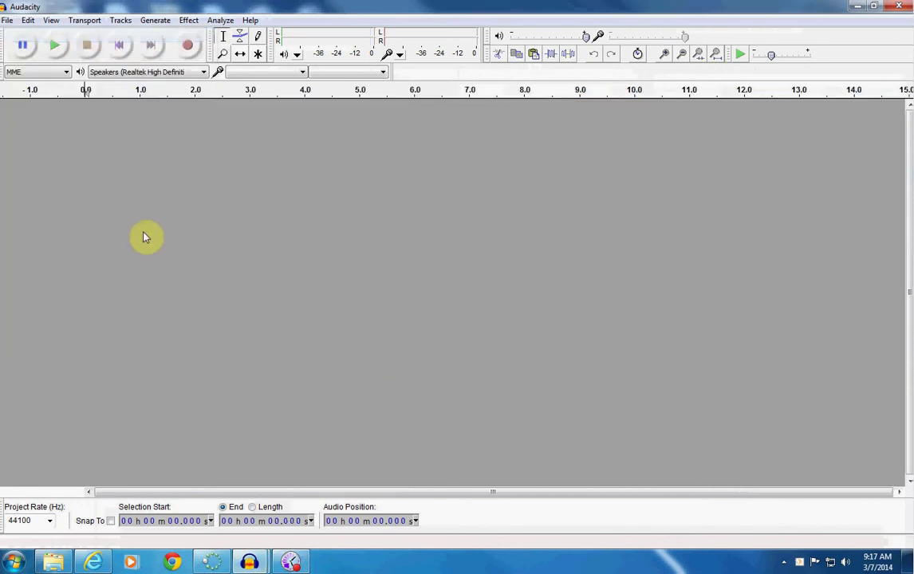
{"action": "key", "text": "ctrl+v"}
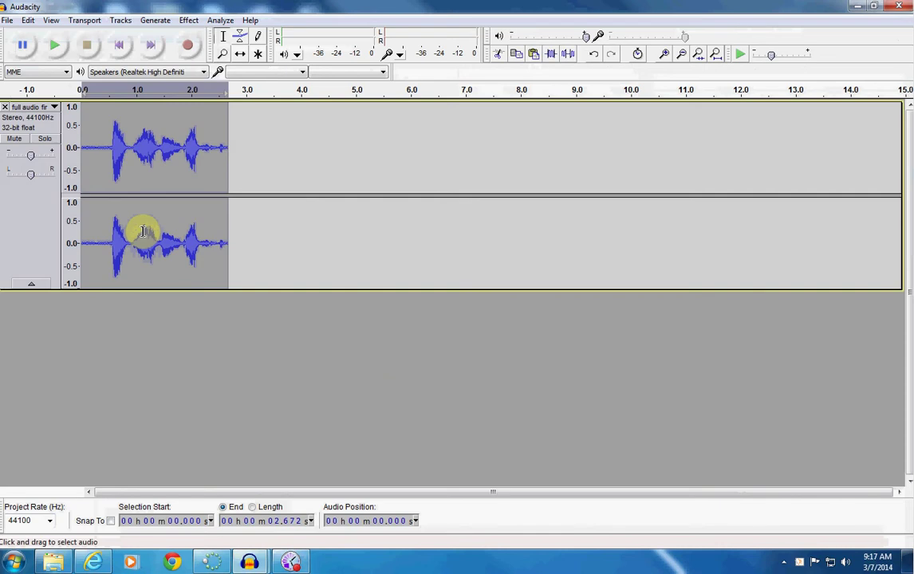
{"action": "key", "text": "space"}
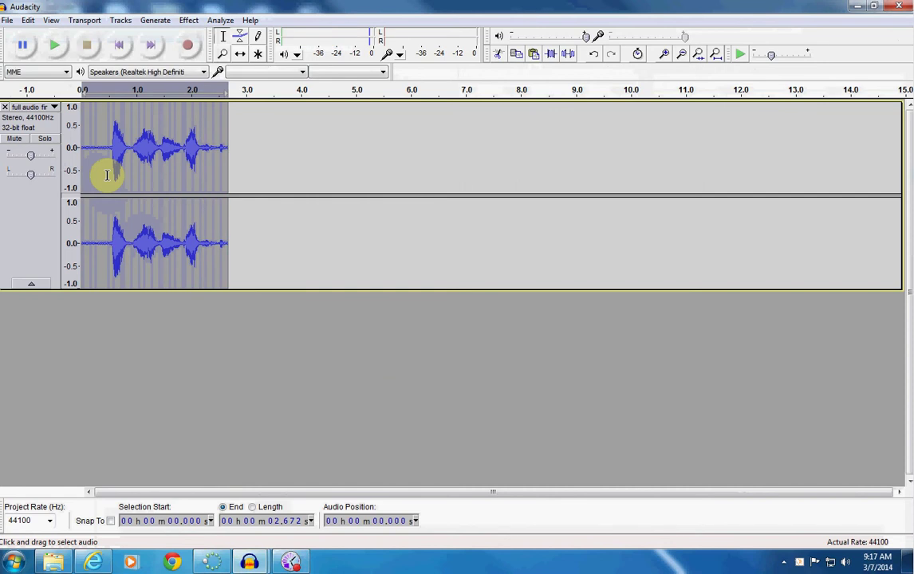
{"action": "left_click_drag", "start_coordinate": [229, 185], "coordinate": [222, 186]}
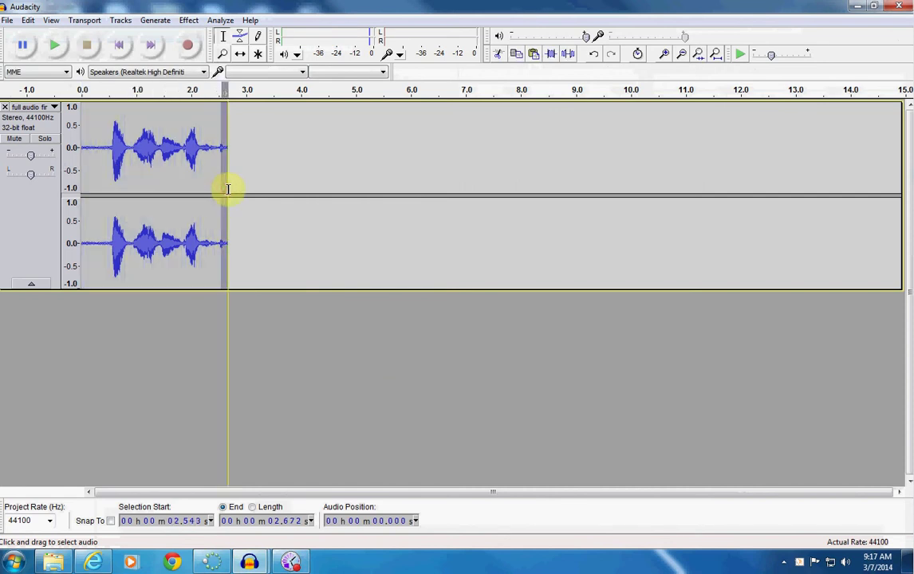
{"action": "left_click", "coordinate": [245, 189]}
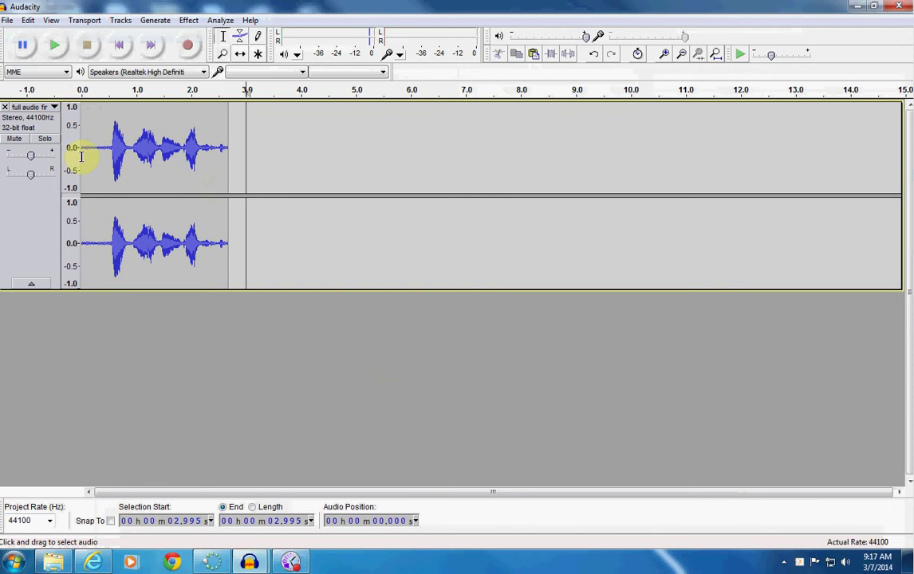
Export the clip as 16-bit WAV '56' into the Audio for Animation folder.
{"action": "left_click", "coordinate": [7, 19]}
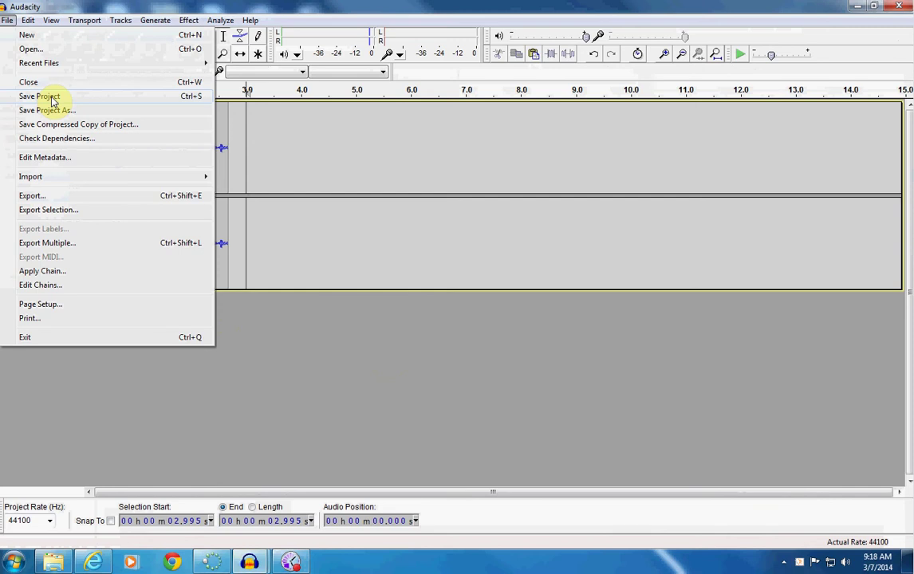
{"action": "left_click", "coordinate": [40, 194]}
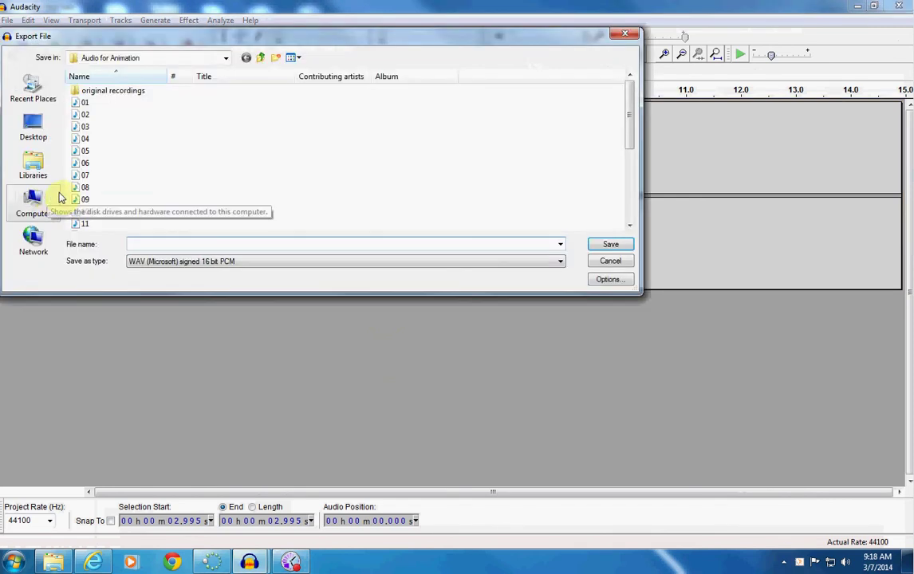
{"action": "left_click", "coordinate": [184, 246]}
{"action": "type", "text": "56"}
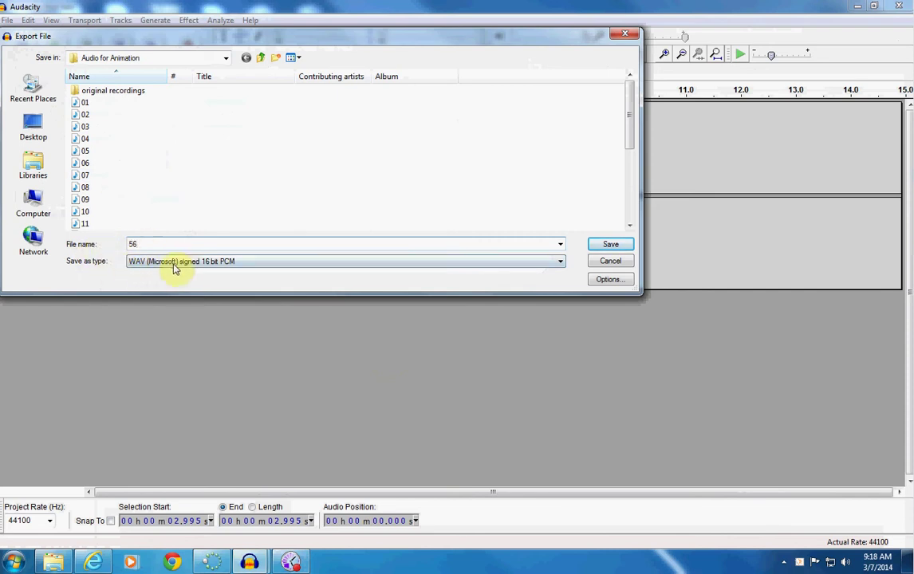
{"action": "left_click", "coordinate": [611, 244]}
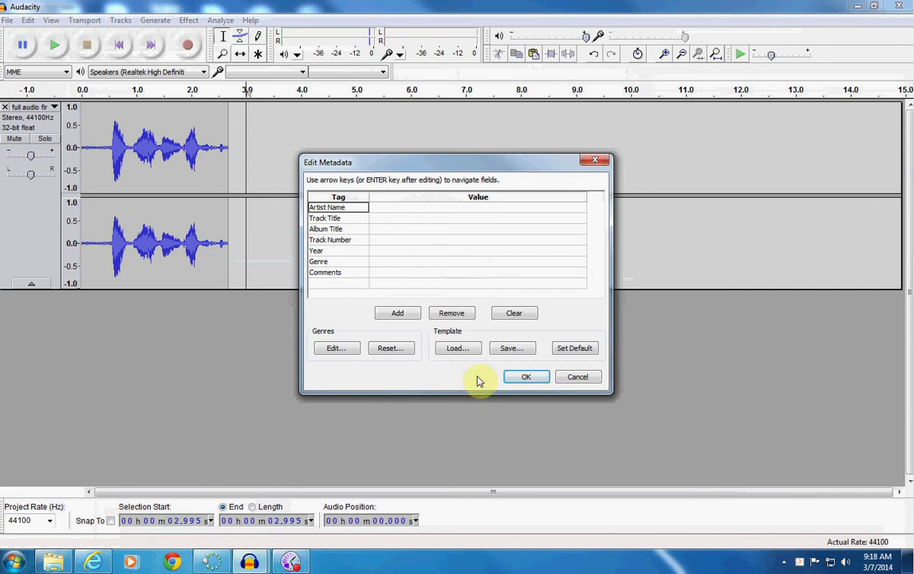
Finish exporting clip 56 with empty metadata, then close its project without saving.
{"action": "left_click", "coordinate": [530, 378]}
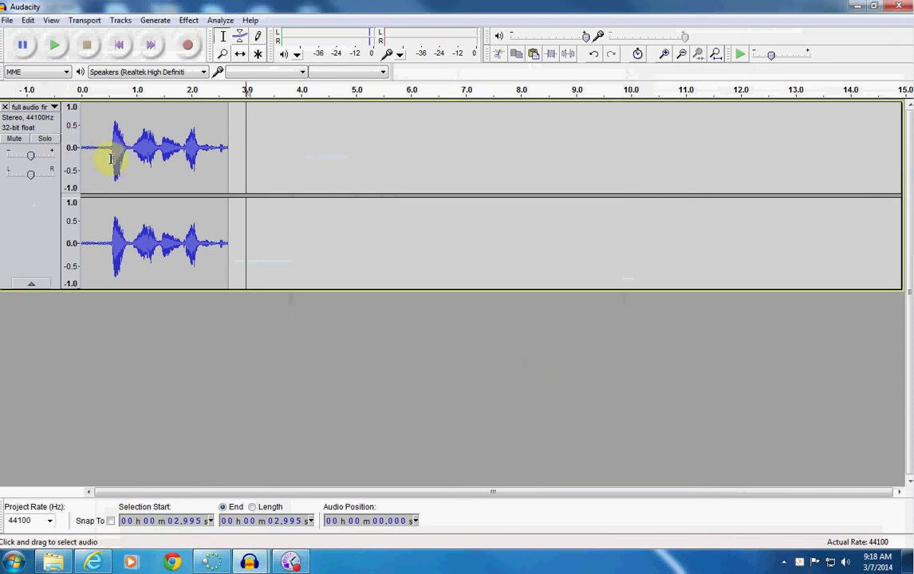
{"action": "left_click", "coordinate": [7, 21]}
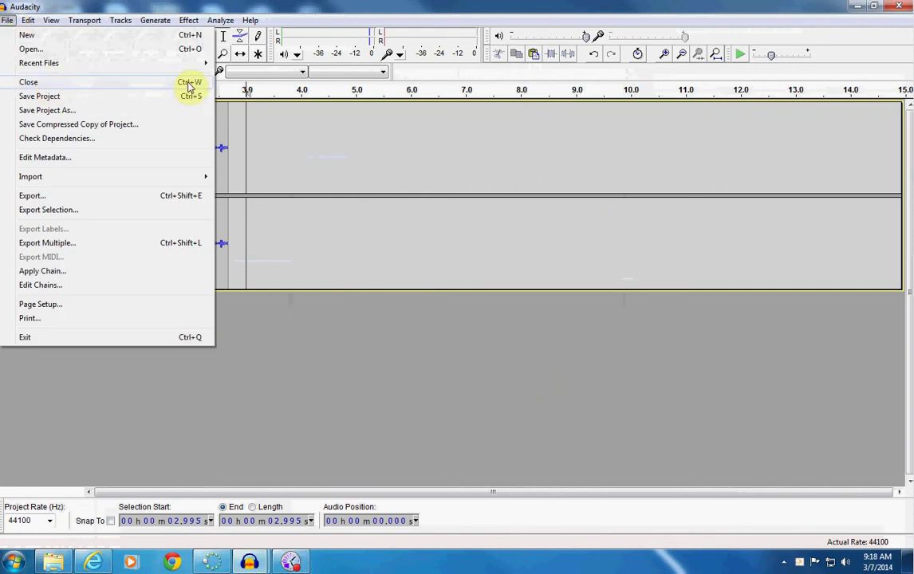
{"action": "left_click", "coordinate": [51, 86]}
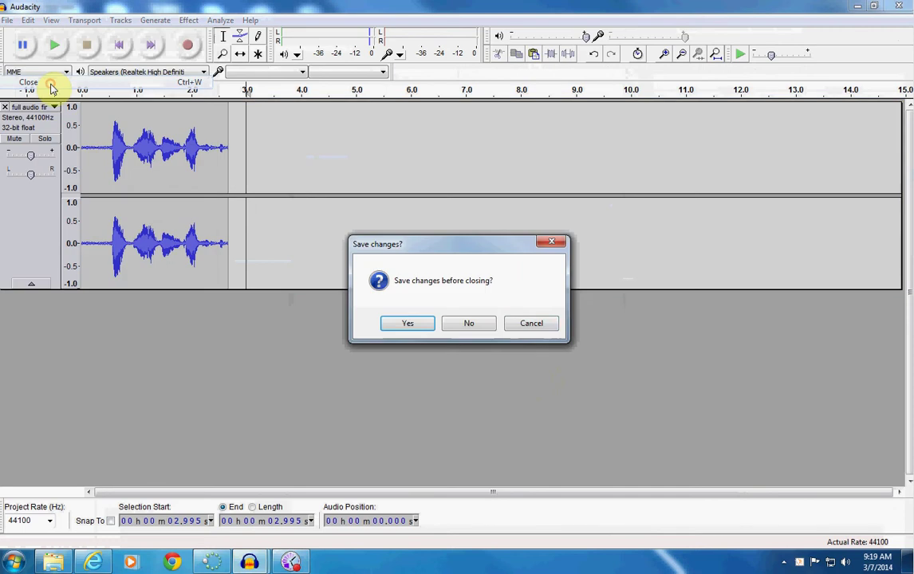
{"action": "left_click", "coordinate": [475, 325]}
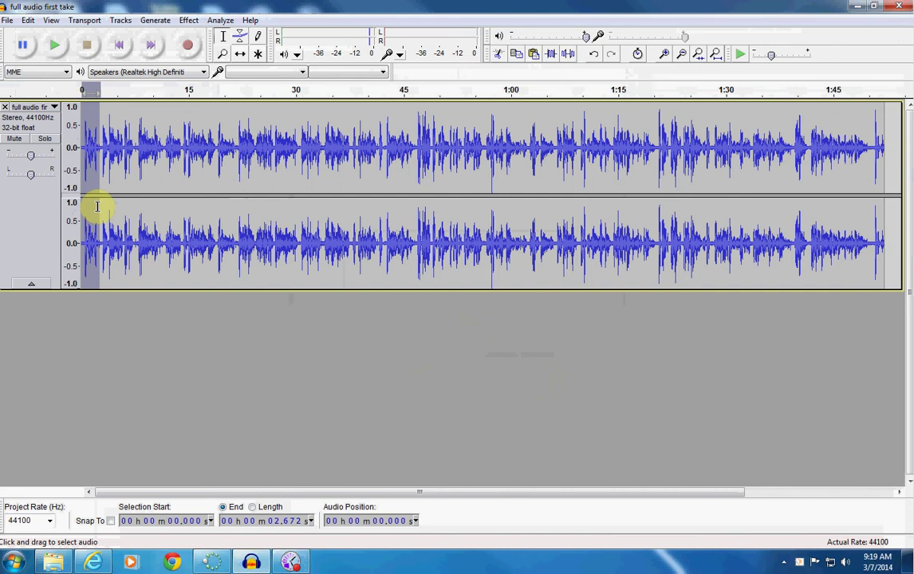
Delete the exported 2.672-second line, move the next 1.069-second line into a new project, and play it.
{"action": "key", "text": "Delete"}
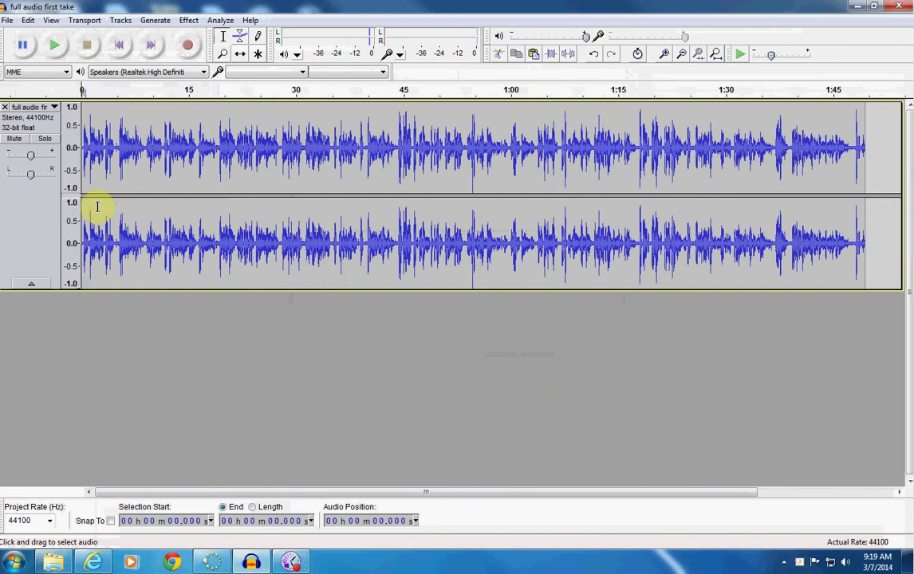
{"action": "left_click_drag", "start_coordinate": [89, 177], "coordinate": [81, 180]}
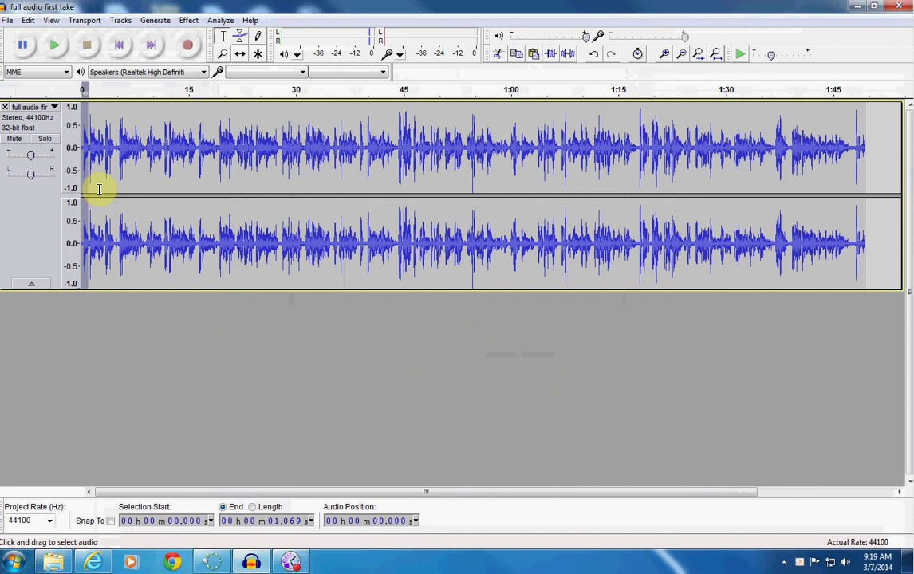
{"action": "key", "text": "ctrl+w"}
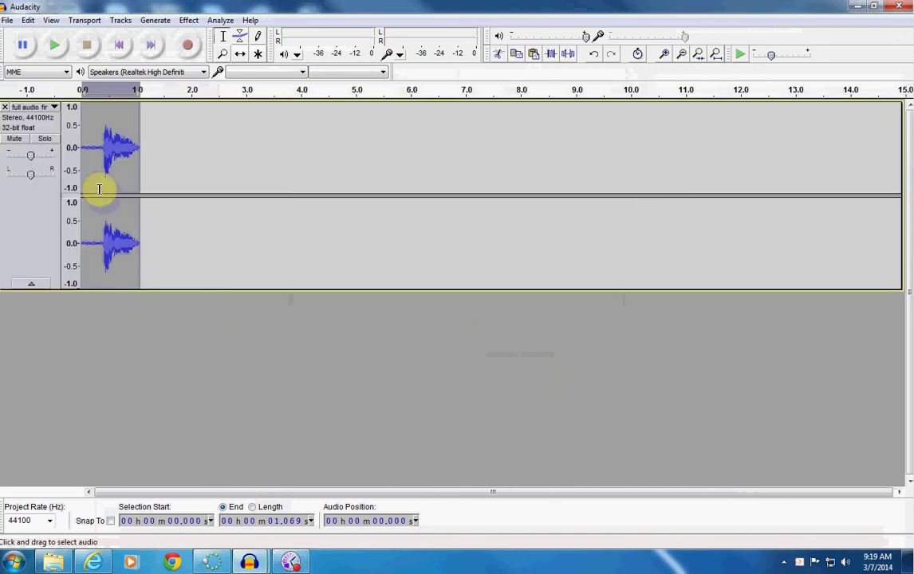
{"action": "key", "text": "space"}
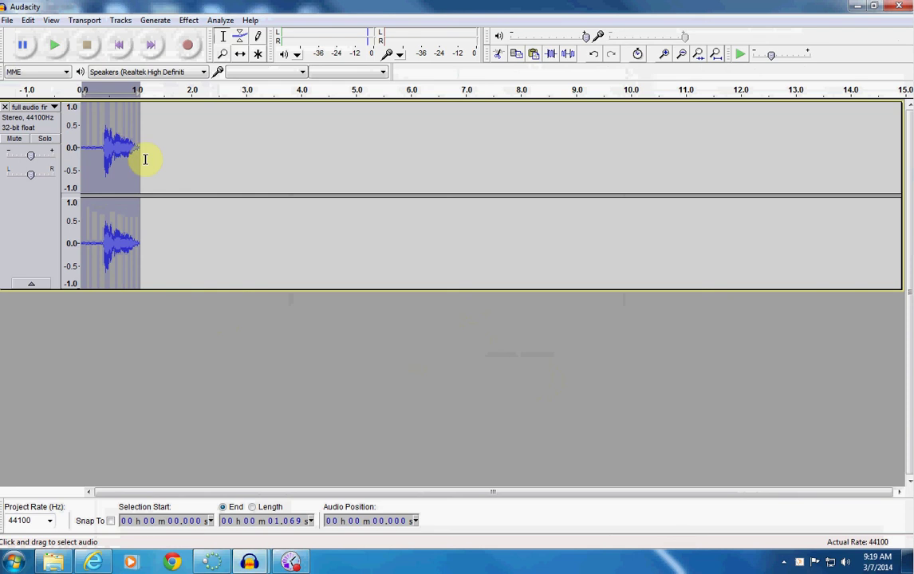
Start exporting the 1.07-second clip, then cancel the export.
{"action": "left_click", "coordinate": [6, 20]}
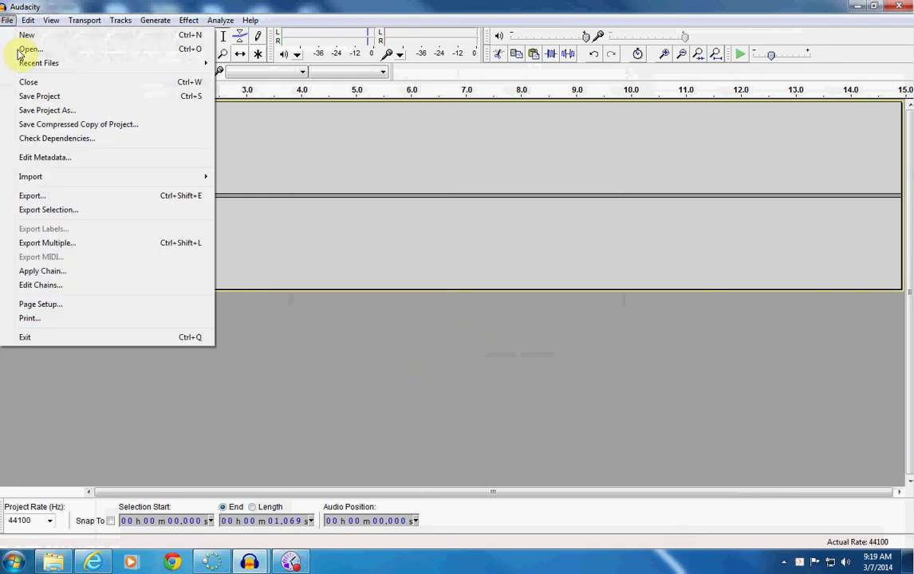
{"action": "left_click", "coordinate": [64, 195]}
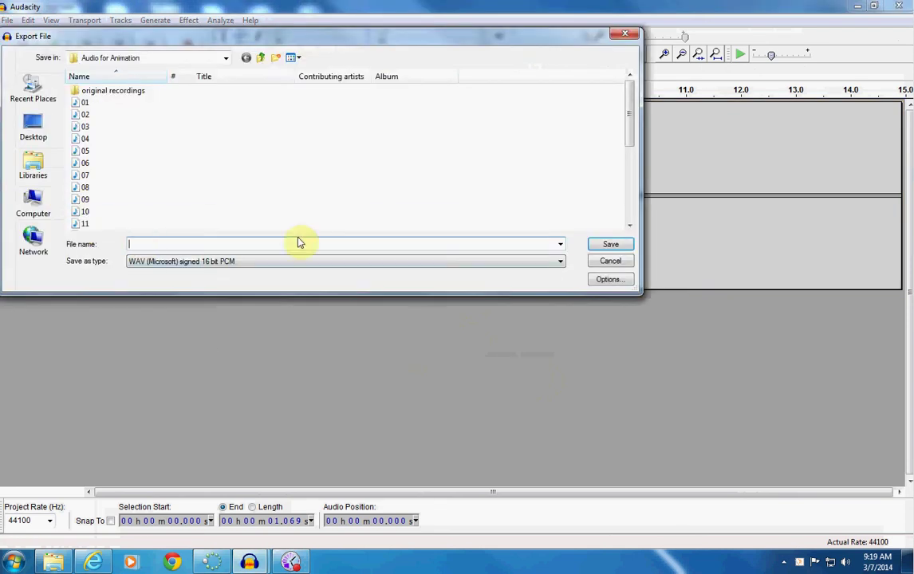
{"action": "left_click", "coordinate": [609, 265]}
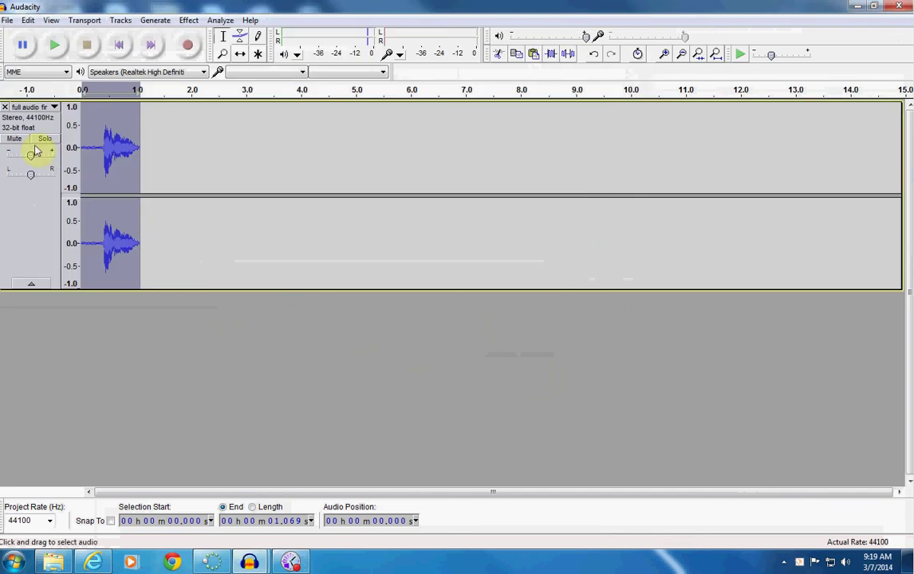
Close the clip project without saving, returning to the full audio first take.
{"action": "left_click", "coordinate": [7, 20]}
{"action": "left_click", "coordinate": [26, 82]}
{"action": "left_click", "coordinate": [480, 324]}
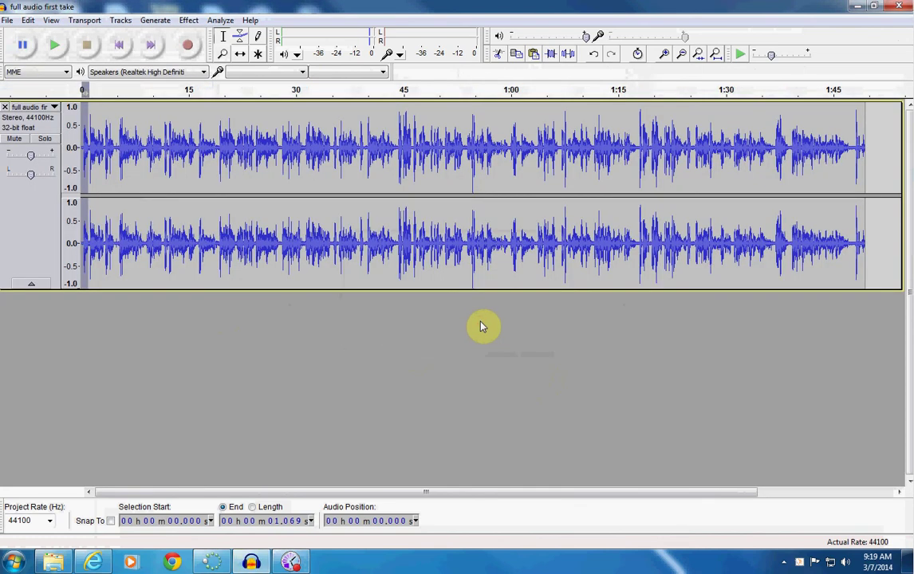
{"action": "left_click", "coordinate": [190, 21]}
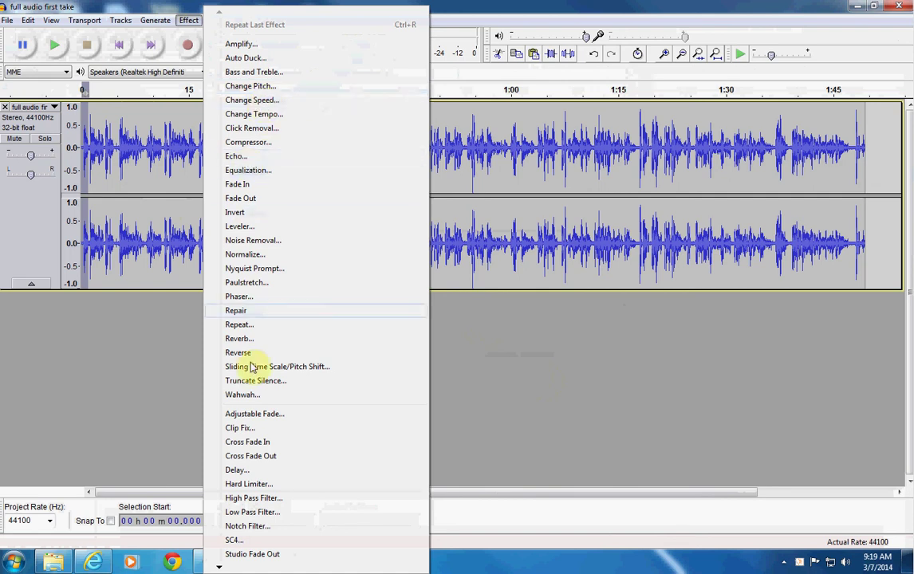
{"action": "left_click", "coordinate": [161, 337]}
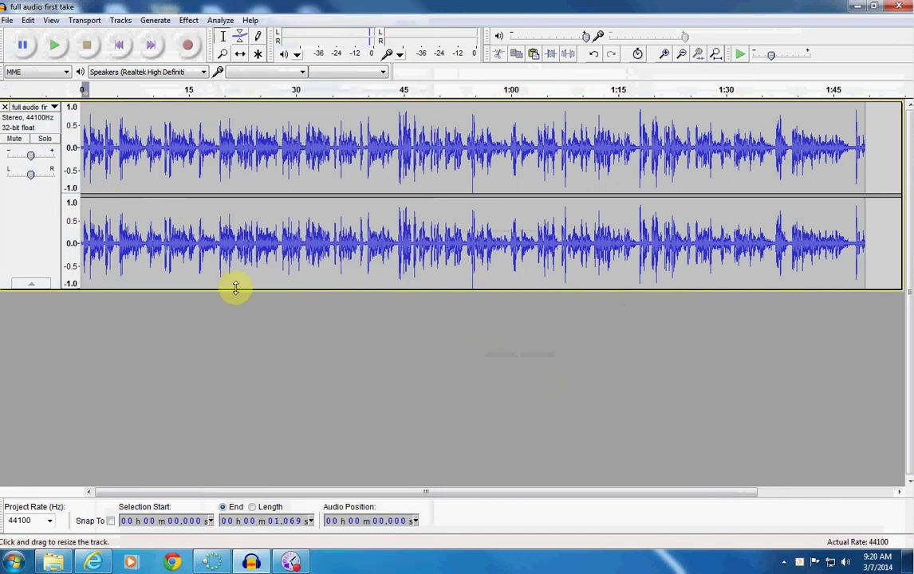